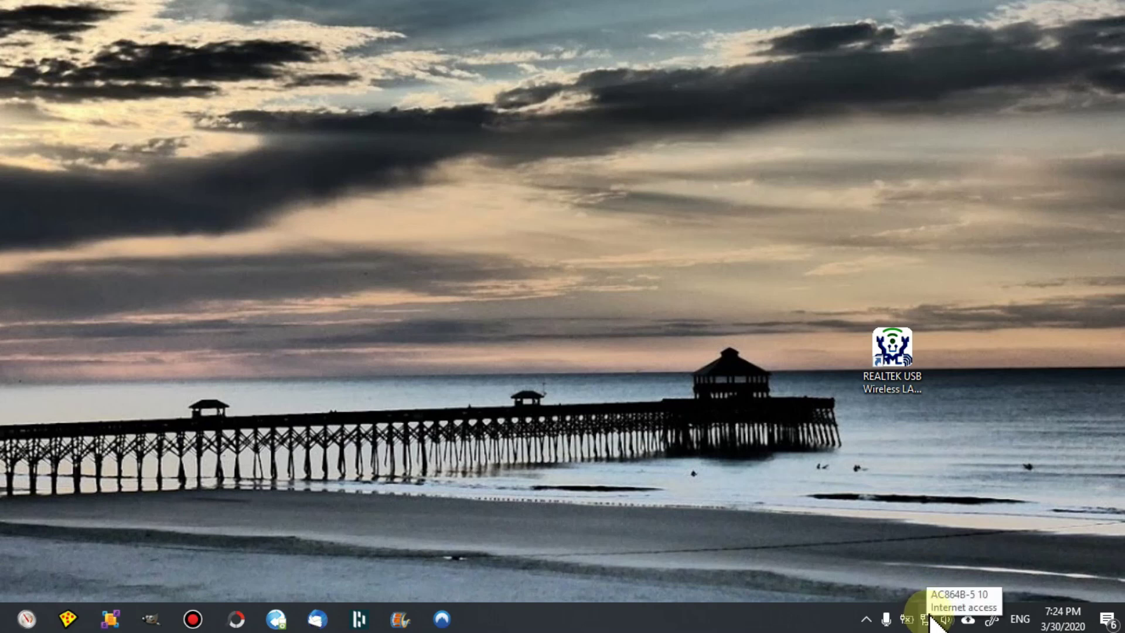
Compare the networks listed for Wi-Fi 3 and Wi-Fi, ending on Wi-Fi's four secured networks.
click(928, 618)
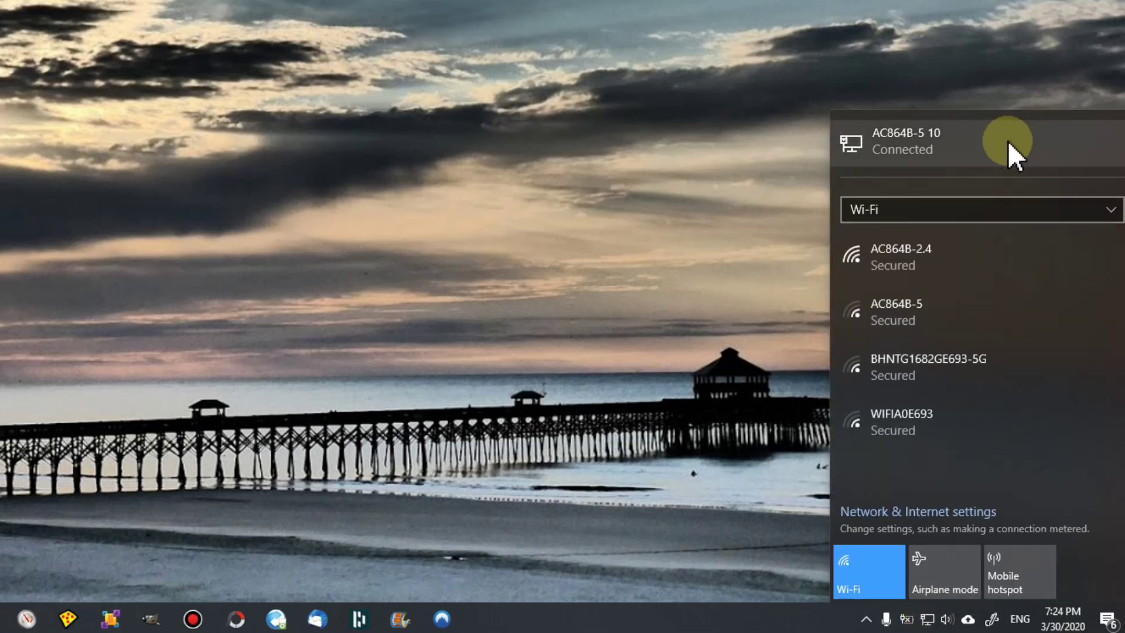
click(931, 210)
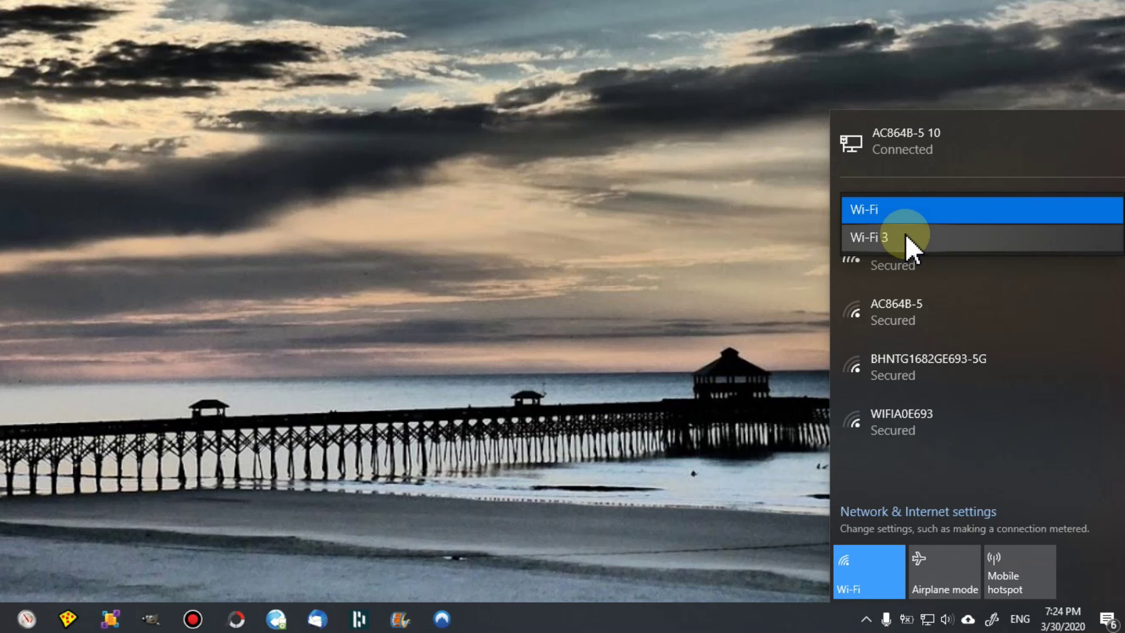
click(873, 237)
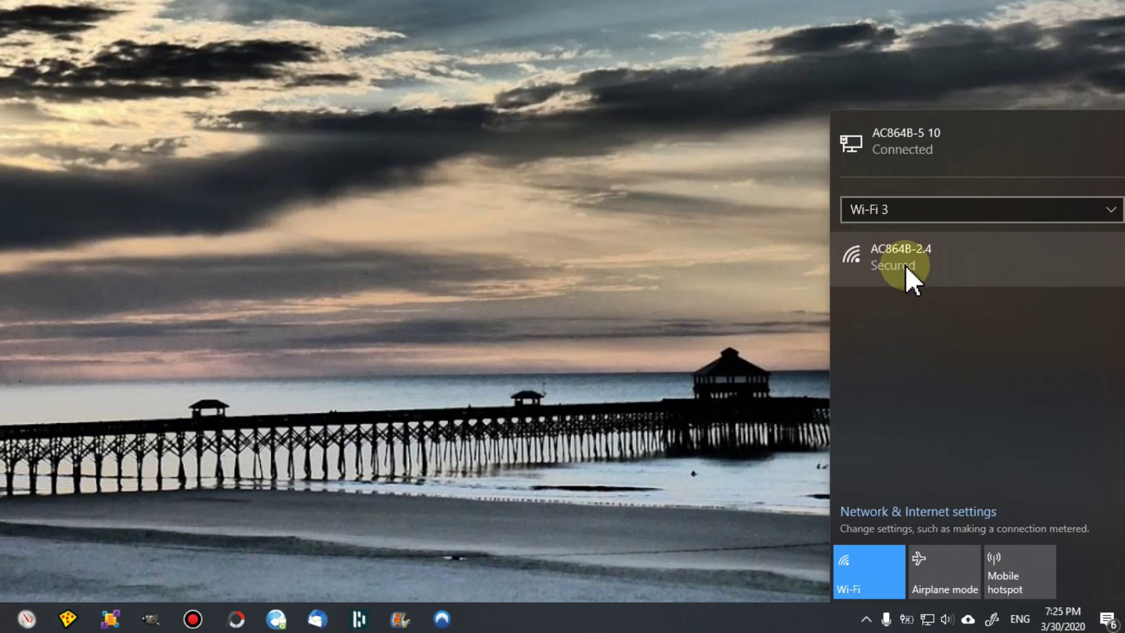
click(928, 214)
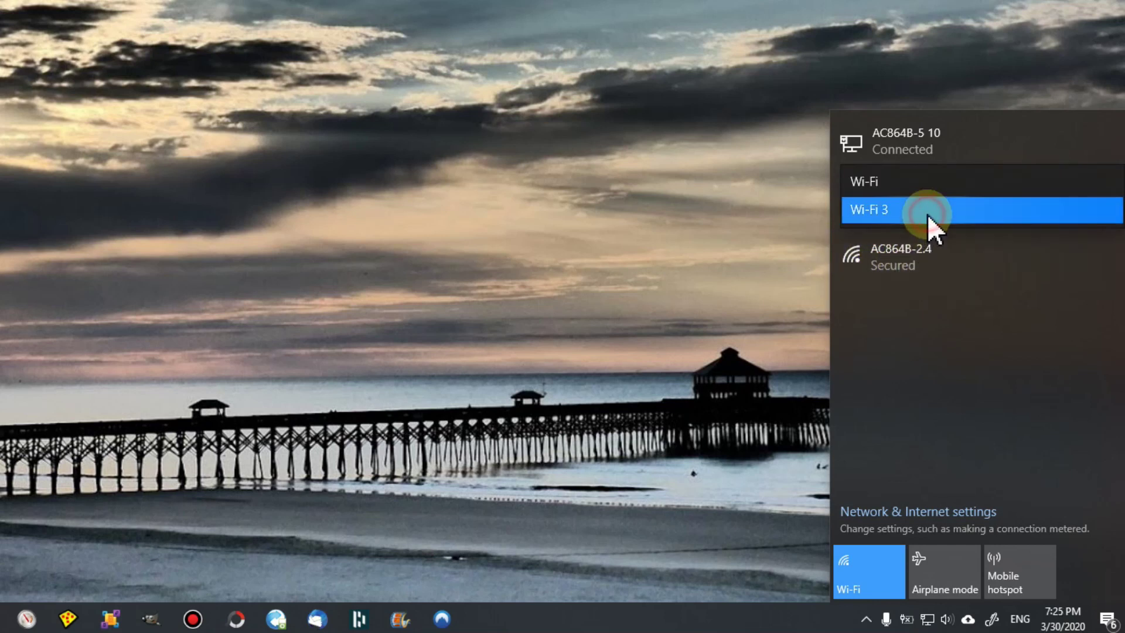
click(929, 185)
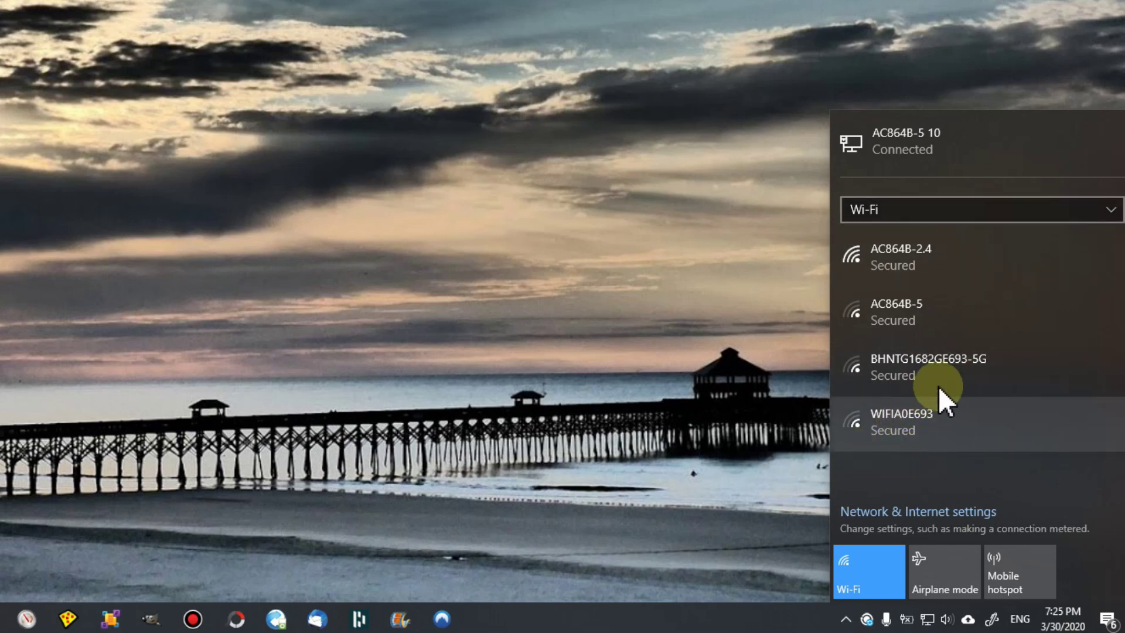
Try joining AC864B-2.4 with the Wi-Fi 3 adapter; it fails with 'Can't connect to this network'.
click(959, 206)
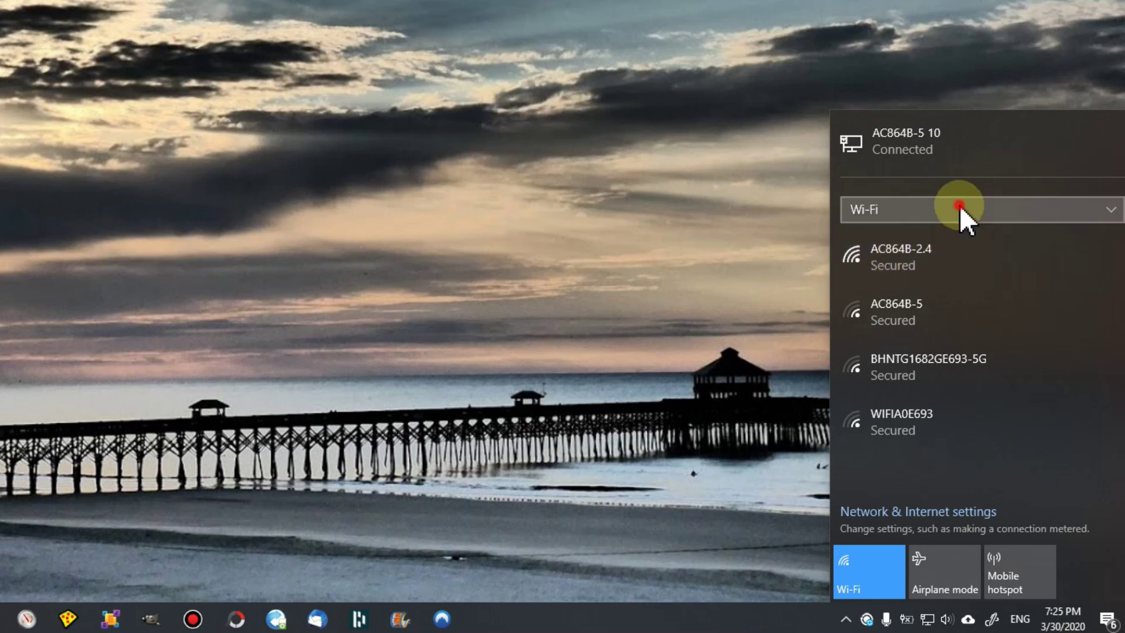
click(940, 240)
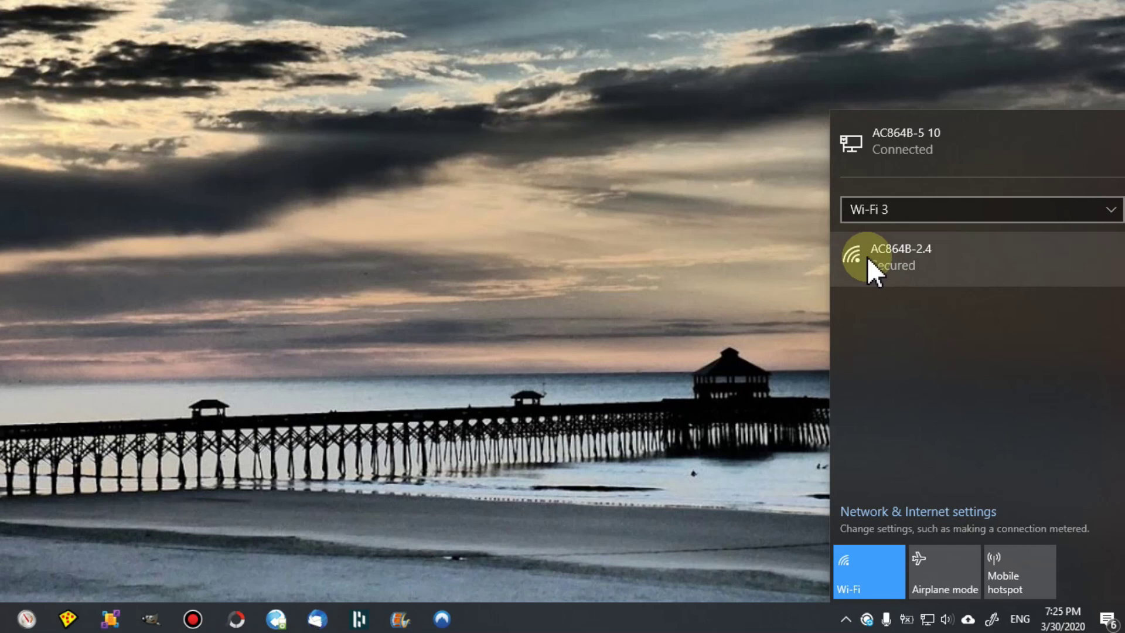
click(931, 272)
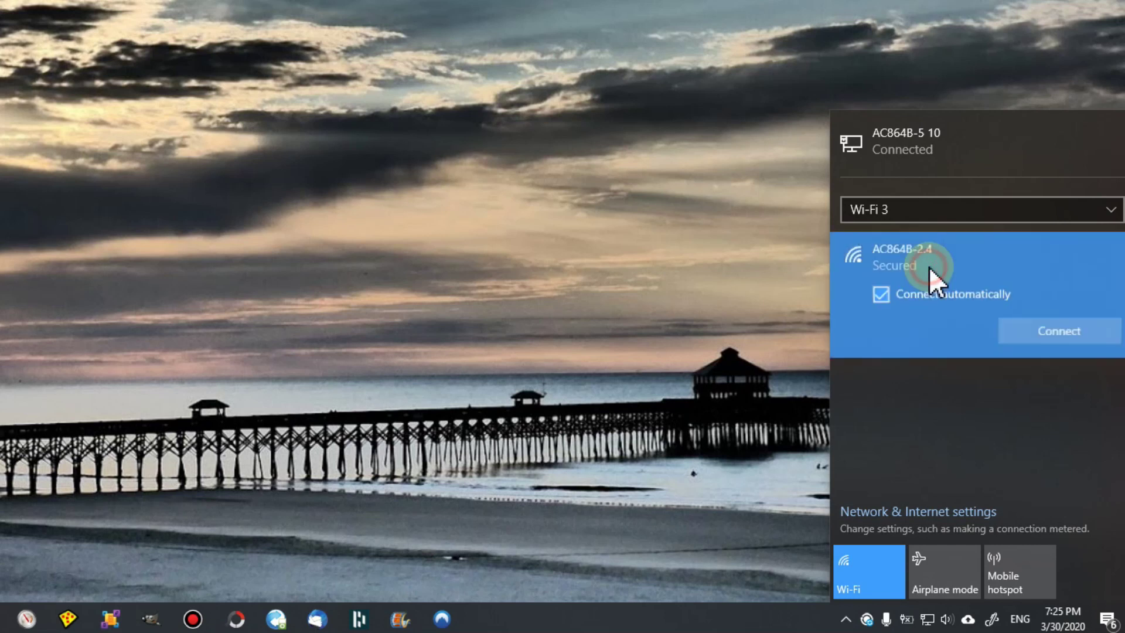
click(1044, 330)
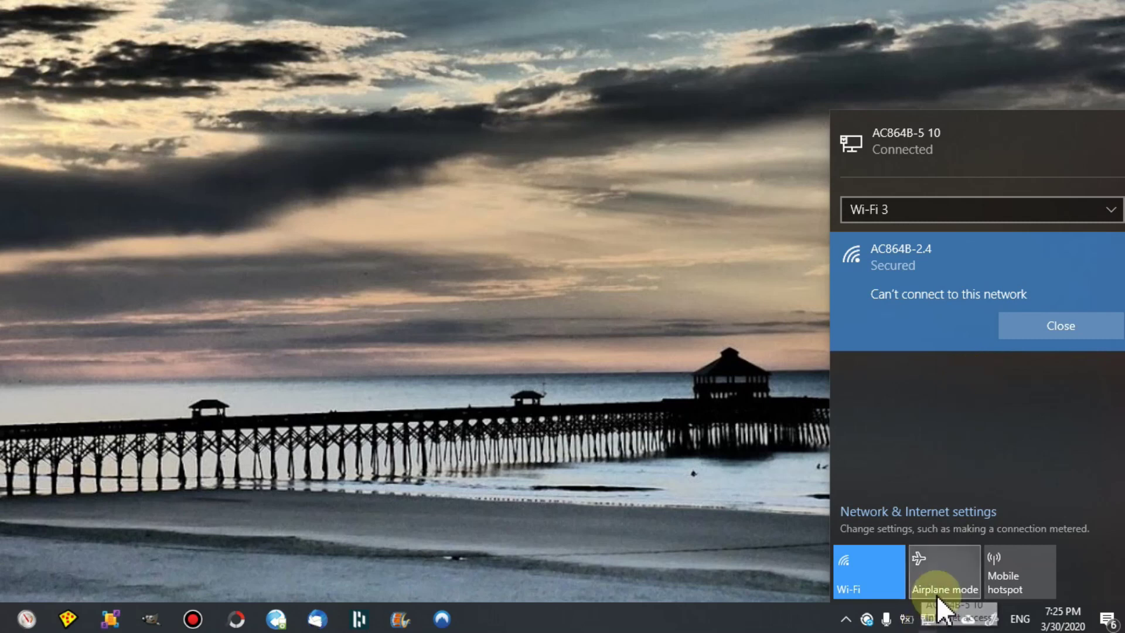
Switch the first Wi-Fi adapter off on the Network & Internet Wi-Fi settings page.
right_click(927, 620)
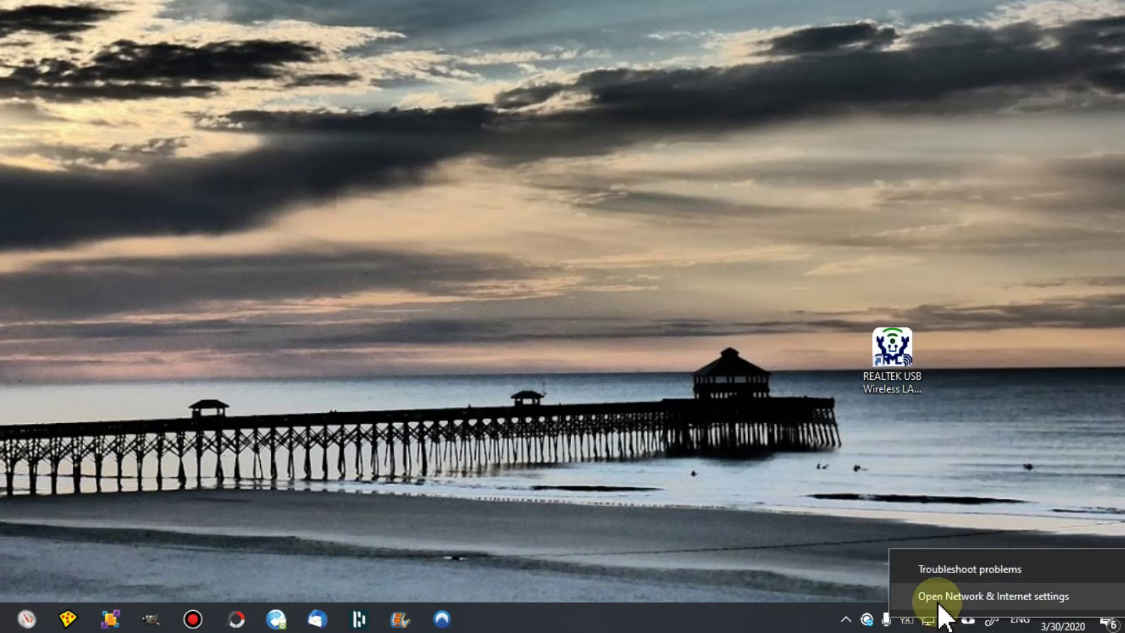
click(940, 597)
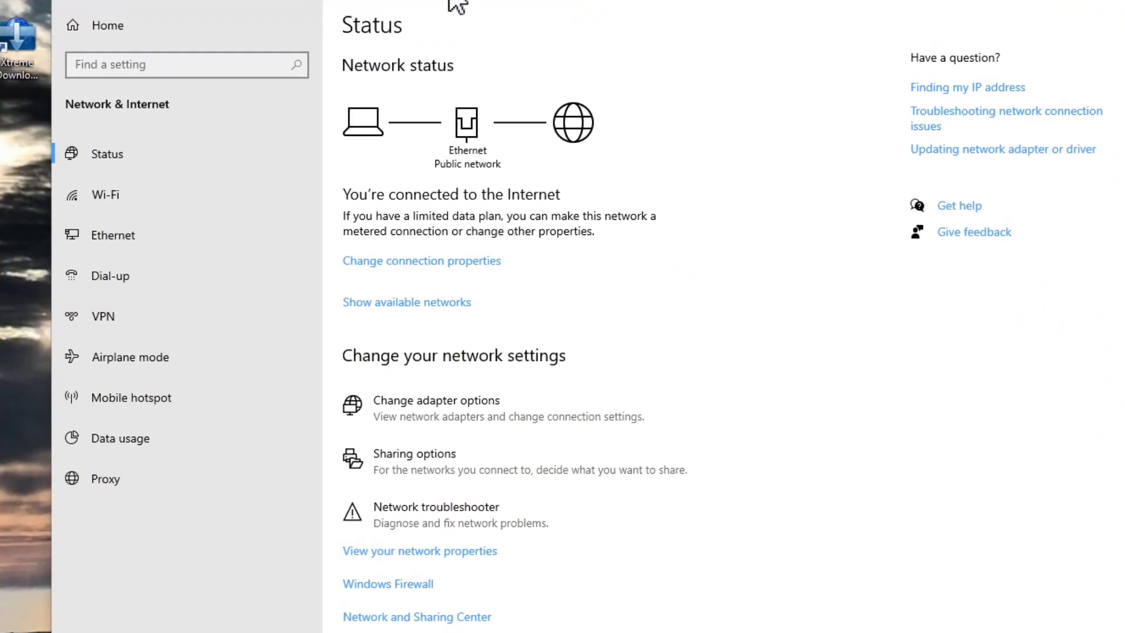
click(88, 198)
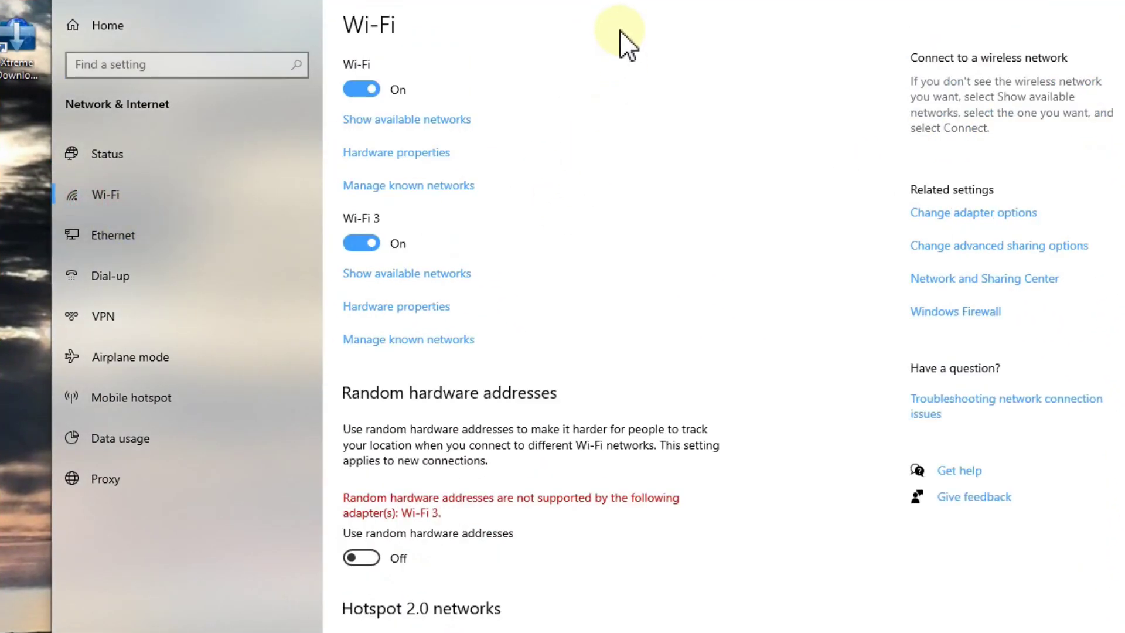
click(366, 91)
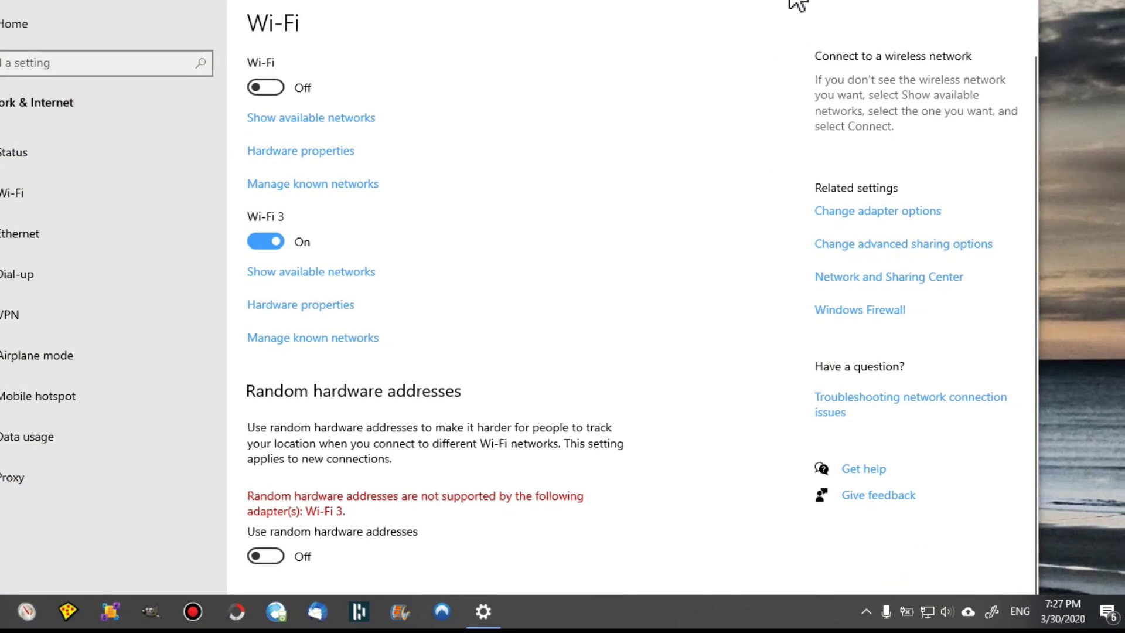
Move the Settings window aside and close it with Alt+F4.
drag(795, 1, 693, 0)
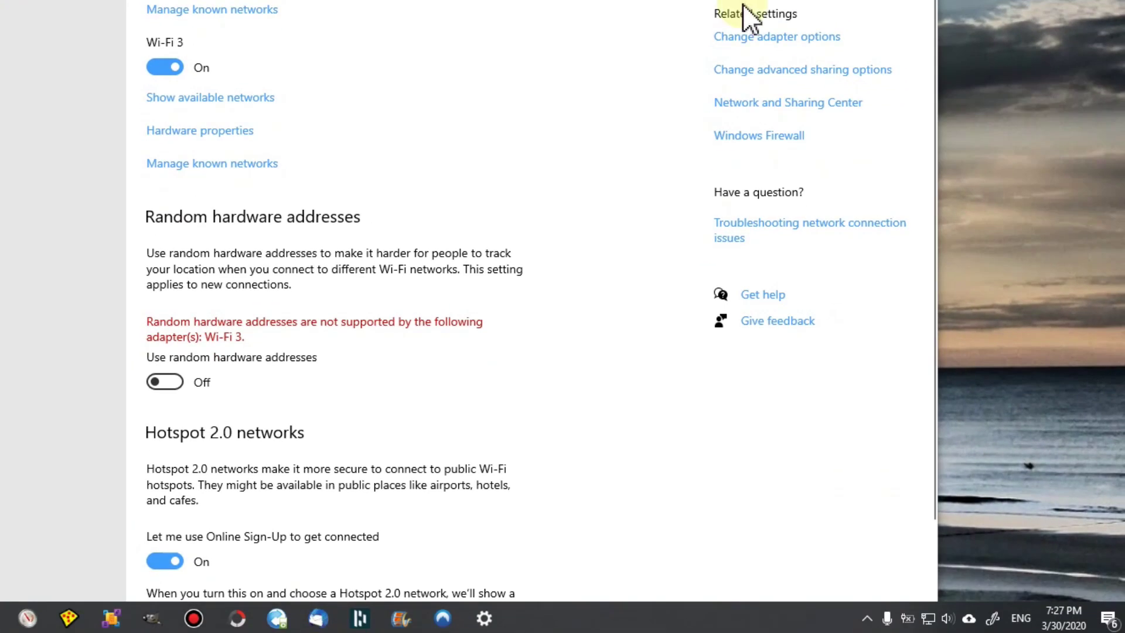
key(alt+F4)
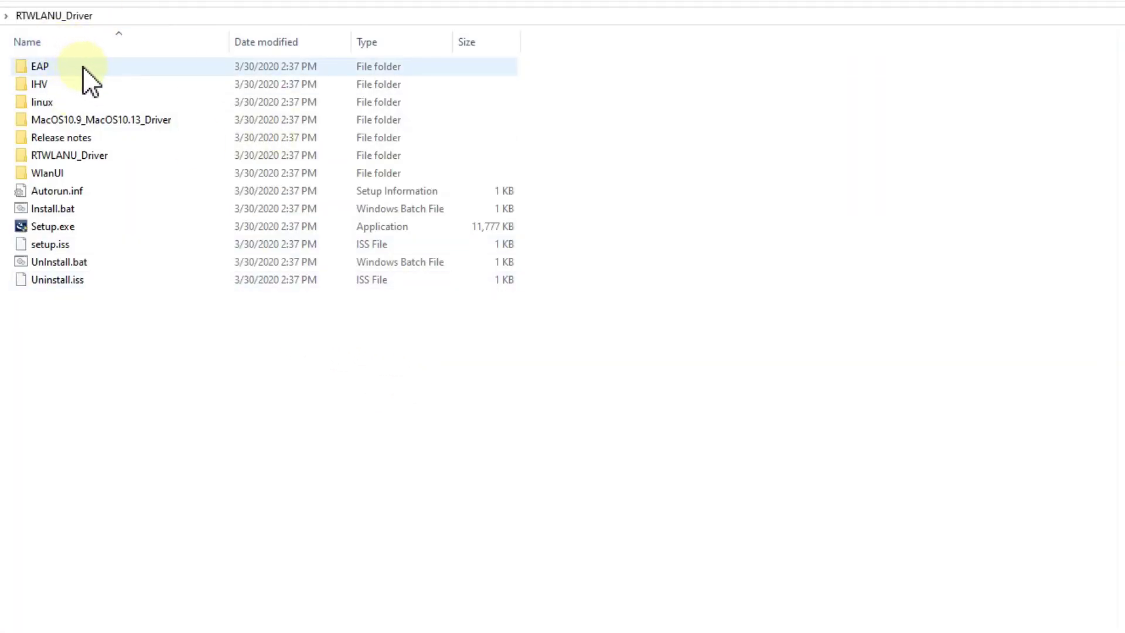
Browse RTWLANU_Driver, opening the inner folder of driver versions and returning to the parent.
click(51, 230)
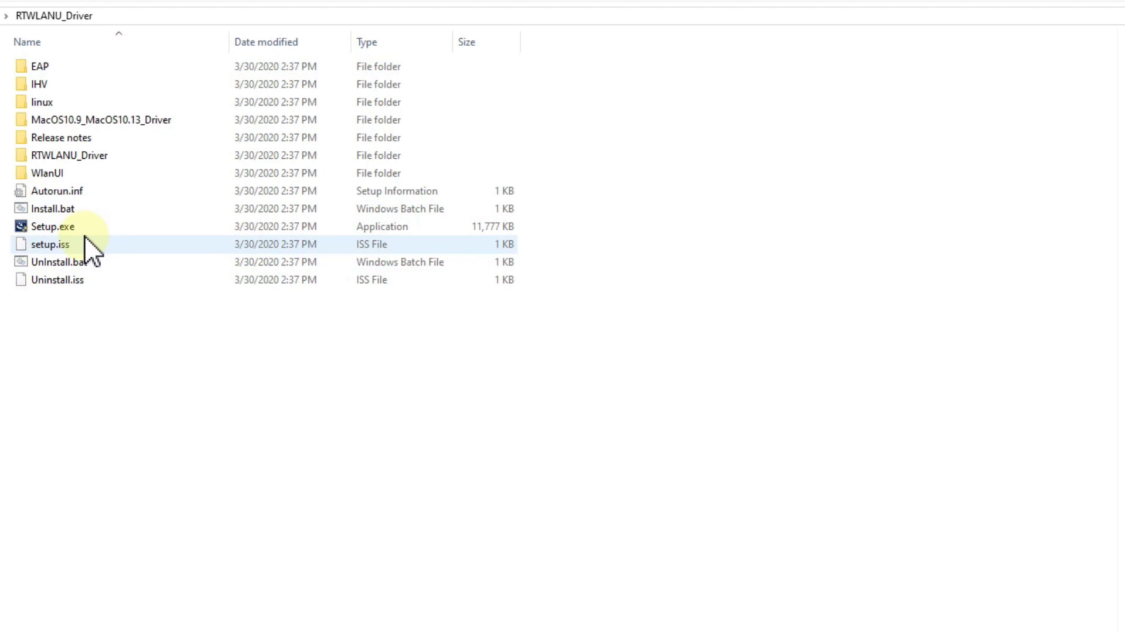
click(187, 102)
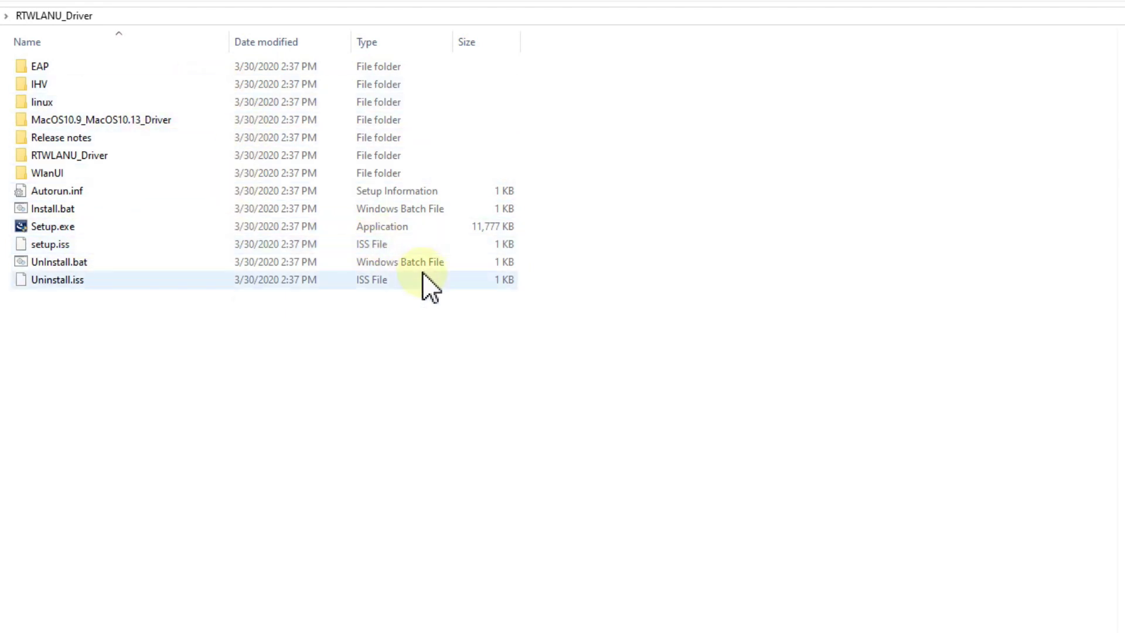
double_click(88, 153)
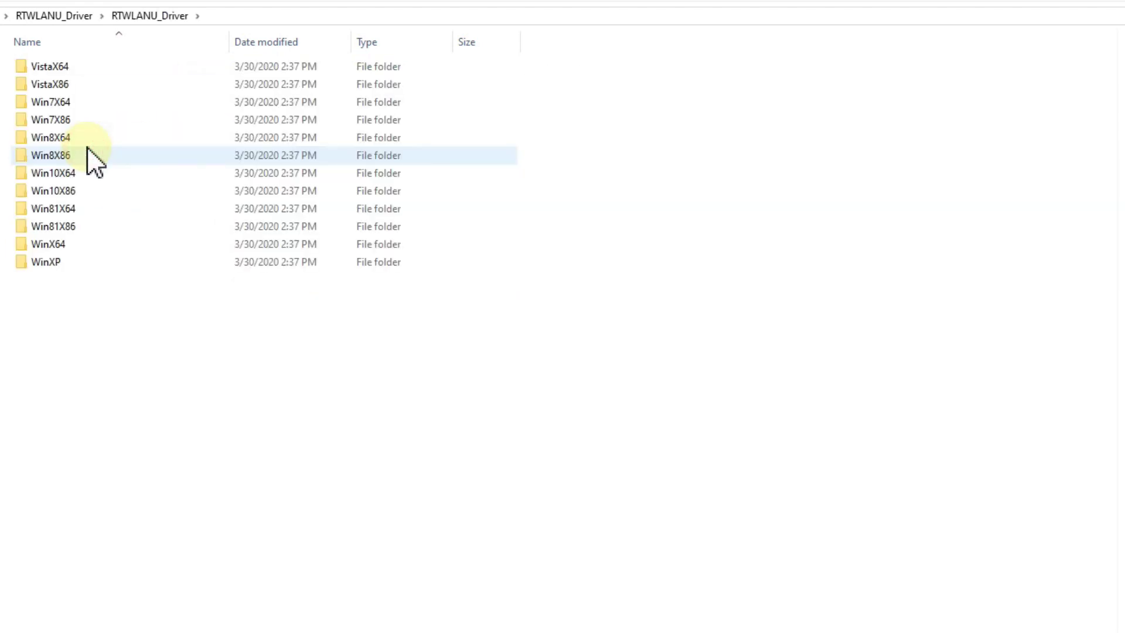
click(78, 17)
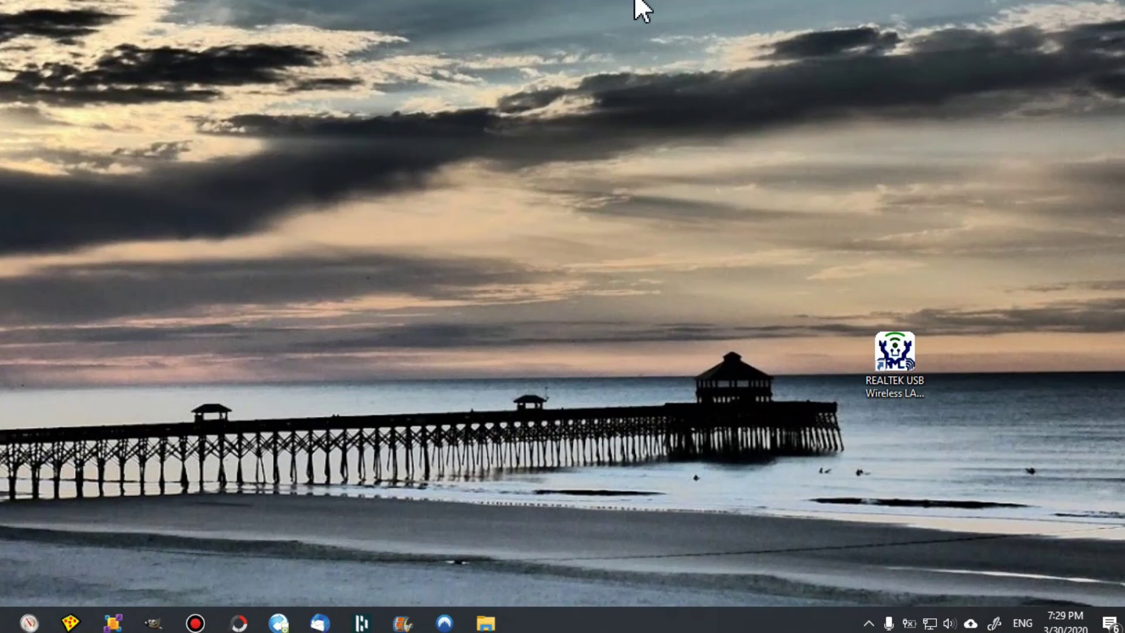
Launch the REALTEK USB Wireless LAN Utility shortcut, which brings up the WPS PBC dialog.
click(882, 368)
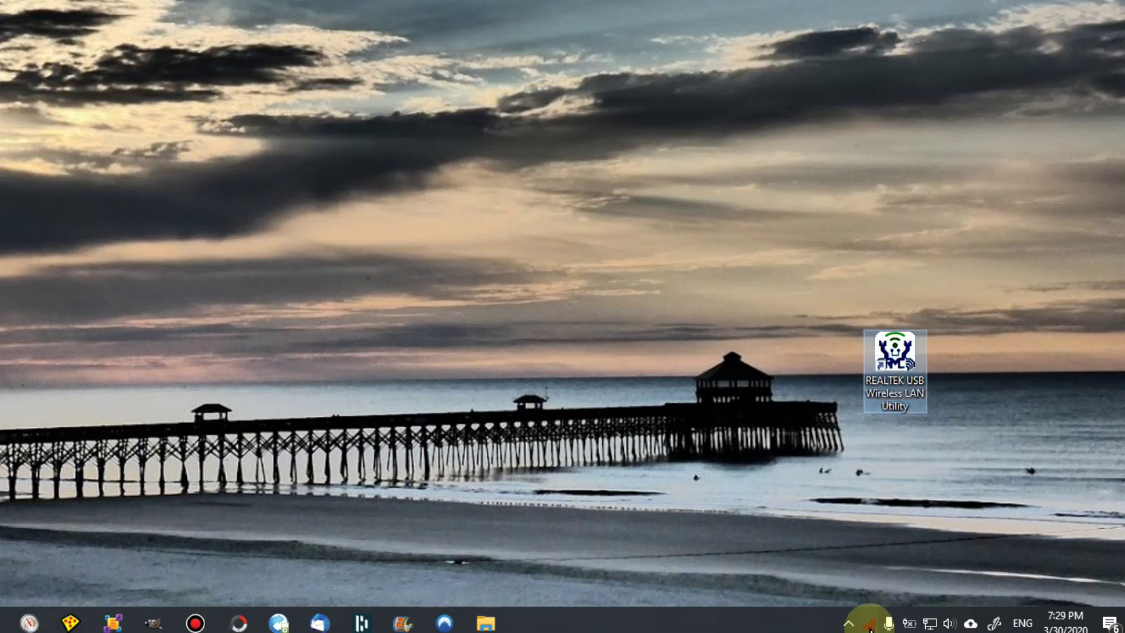
mouse_move(870, 628)
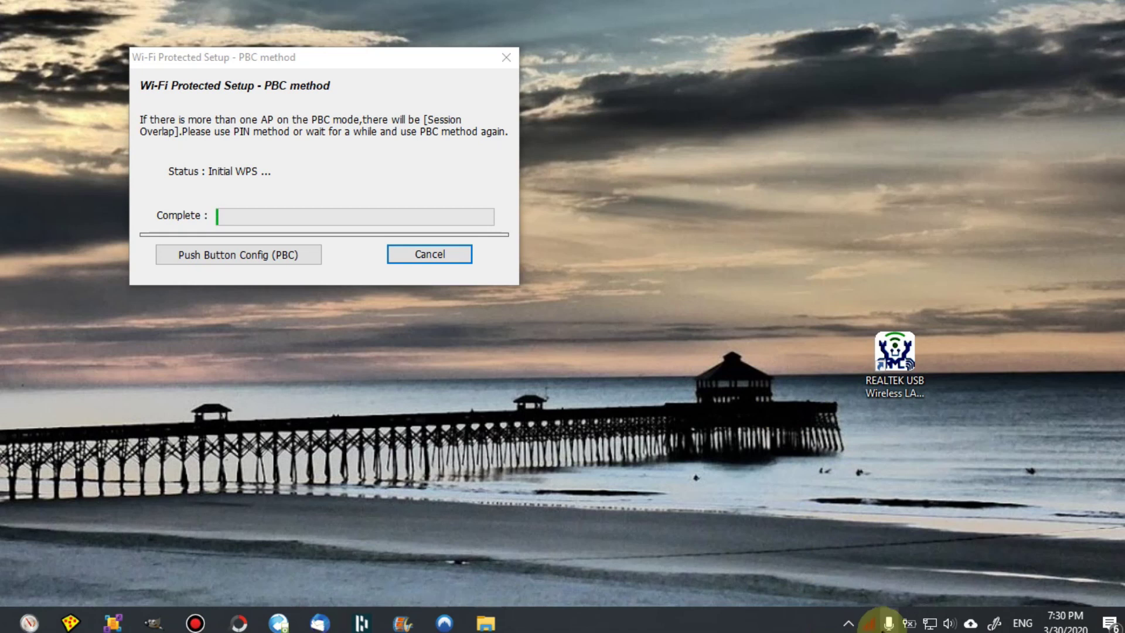
Retry WPS Push Button Config twice, stuck at Initial WPS, and return to the RTWLANU_Driver folder.
click(848, 623)
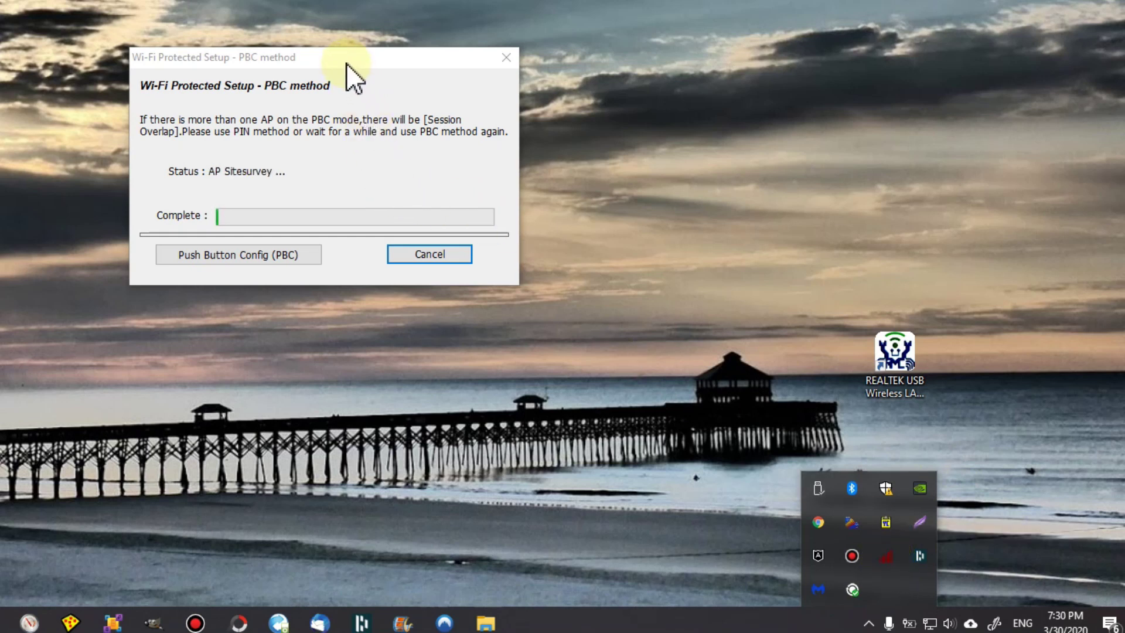
drag(346, 62, 407, 100)
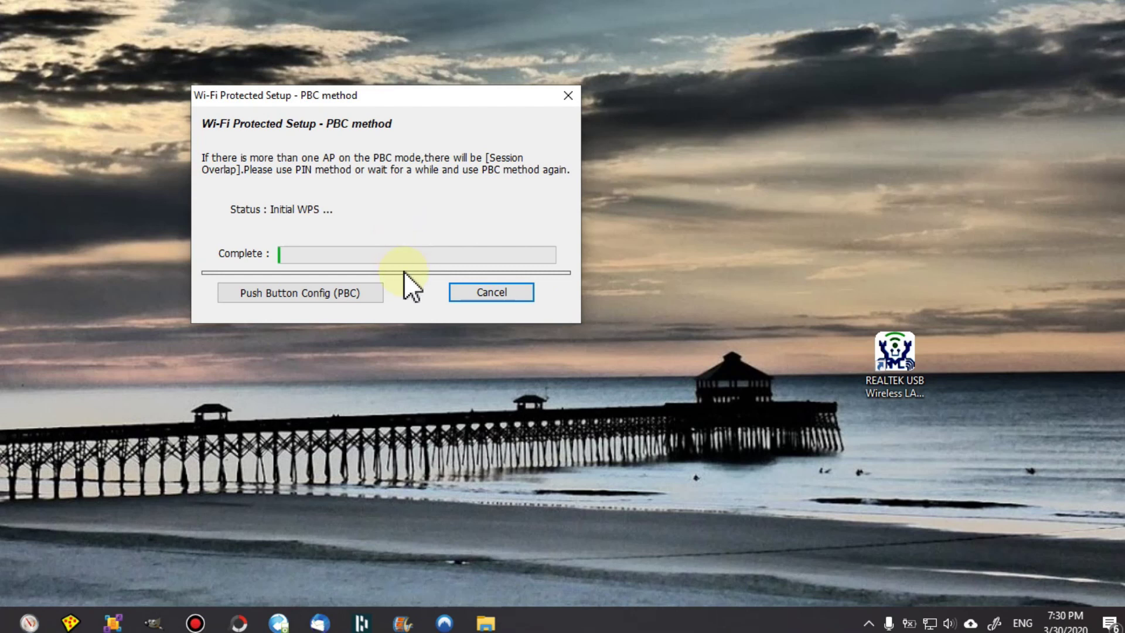
click(334, 293)
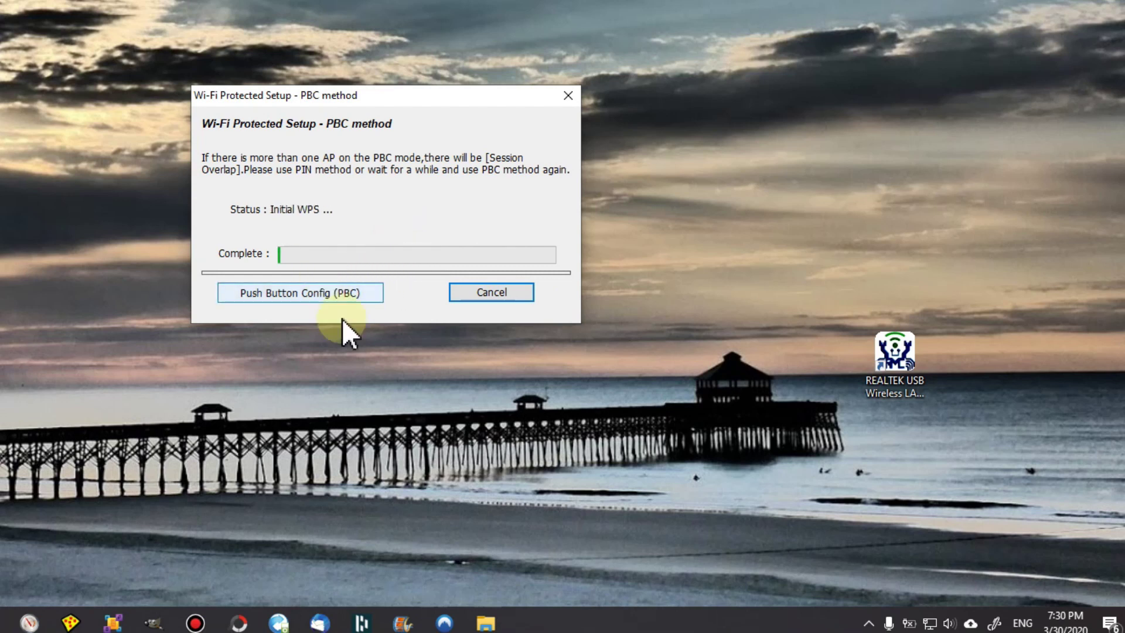
click(312, 297)
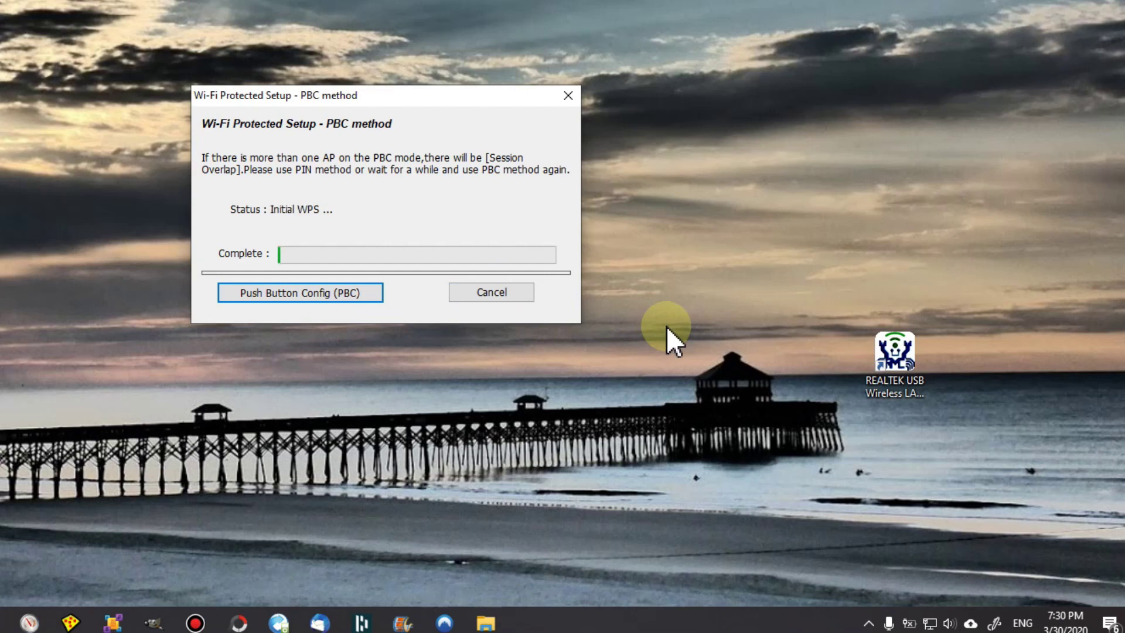
click(478, 624)
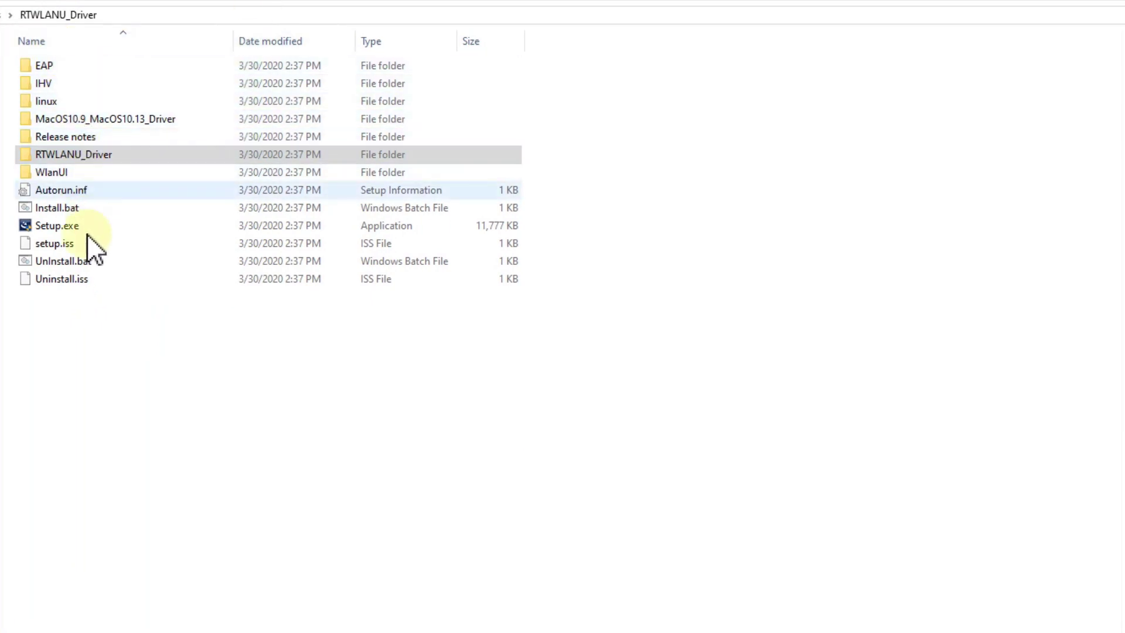
Open the Release notes folder inside RTWLANU_Driver.
double_click(73, 139)
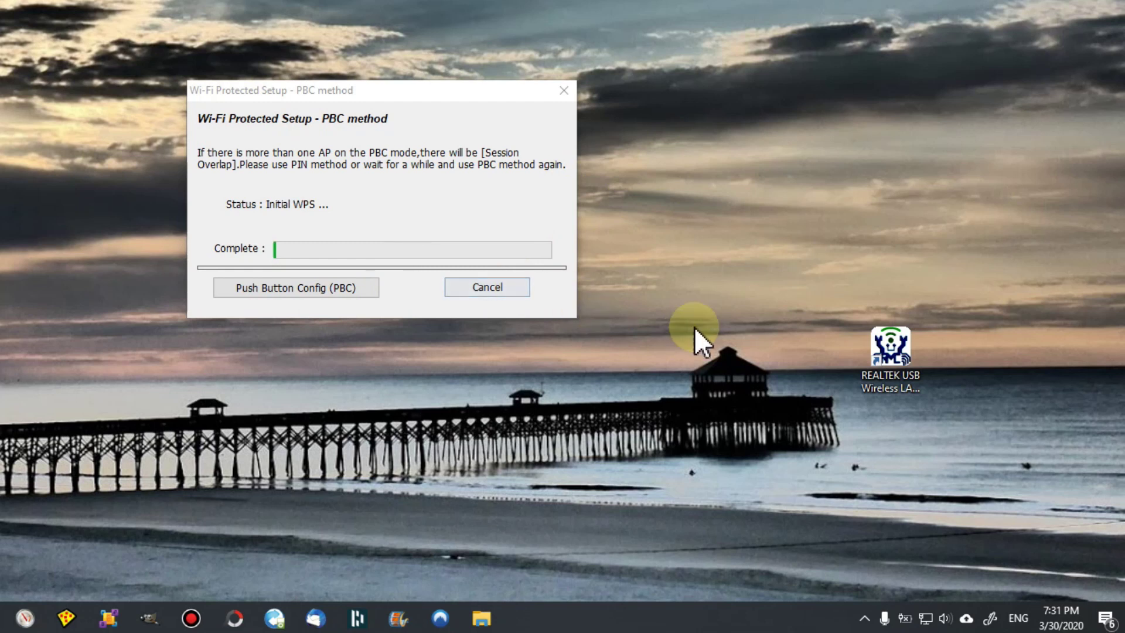
Relaunch the Realtek utility and choose Open Config Utility from its tray icon, showing Not Associated.
drag(343, 92, 362, 138)
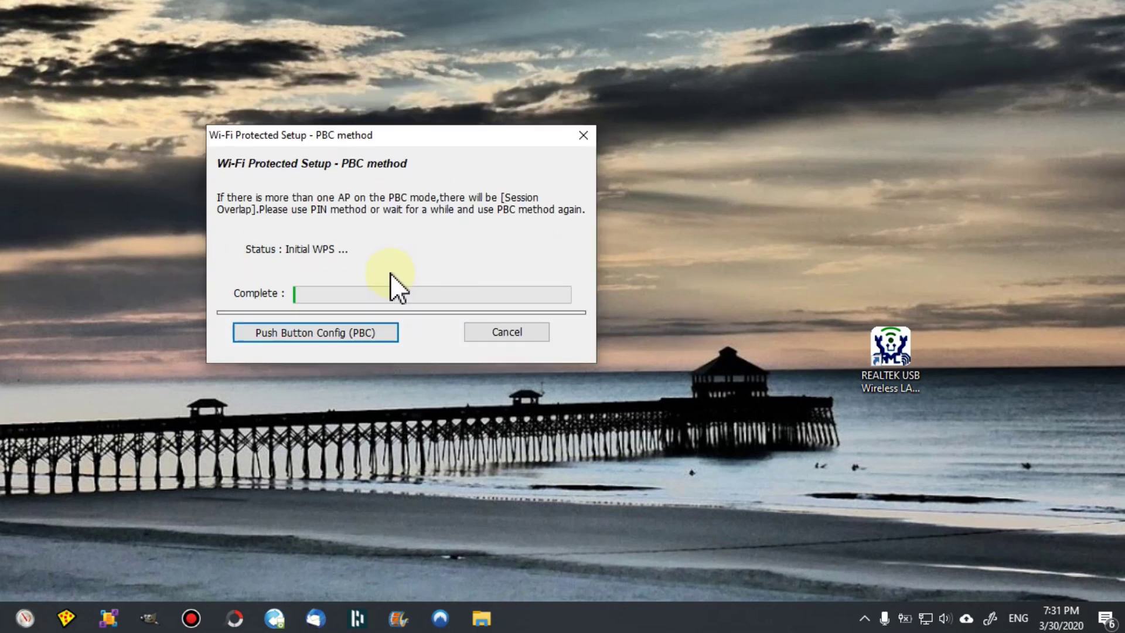
click(883, 336)
double_click(884, 335)
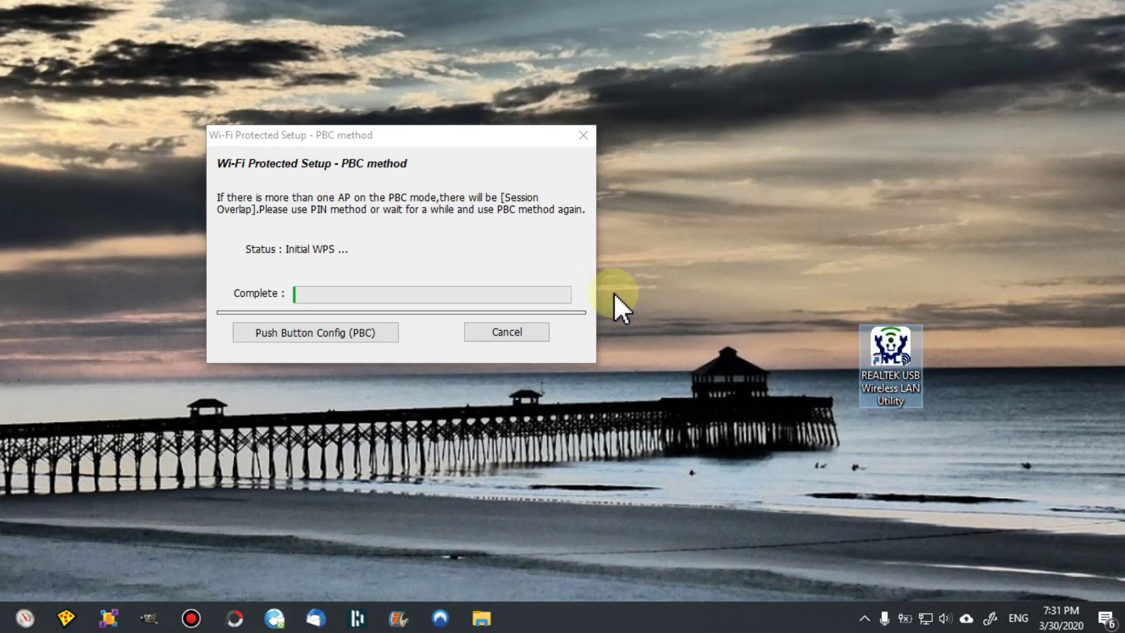
click(865, 619)
right_click(882, 551)
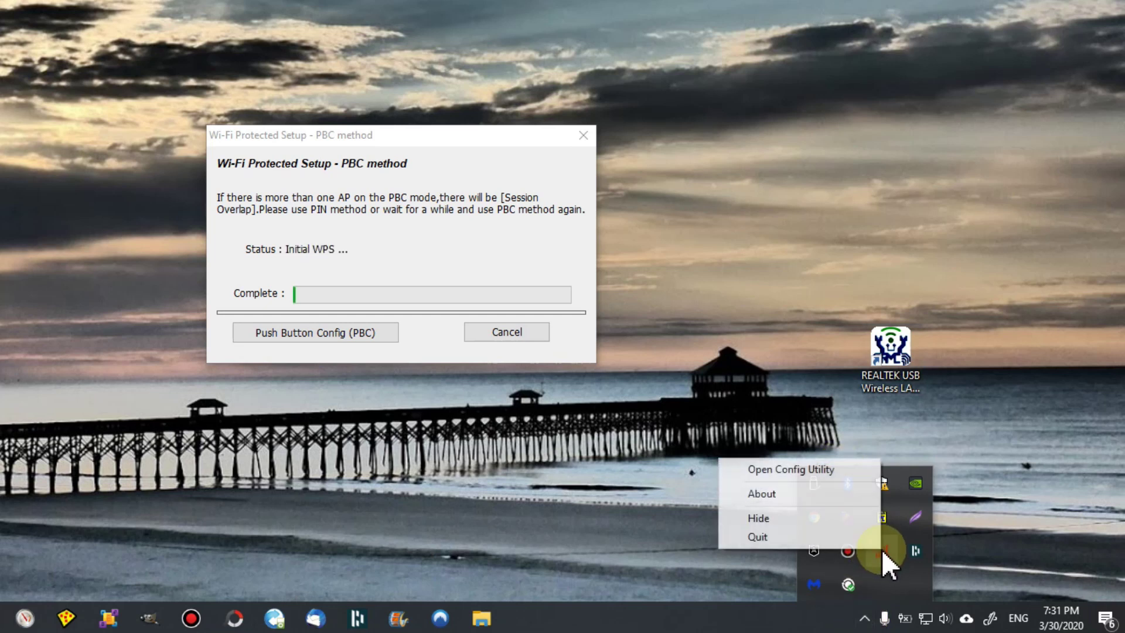
click(765, 470)
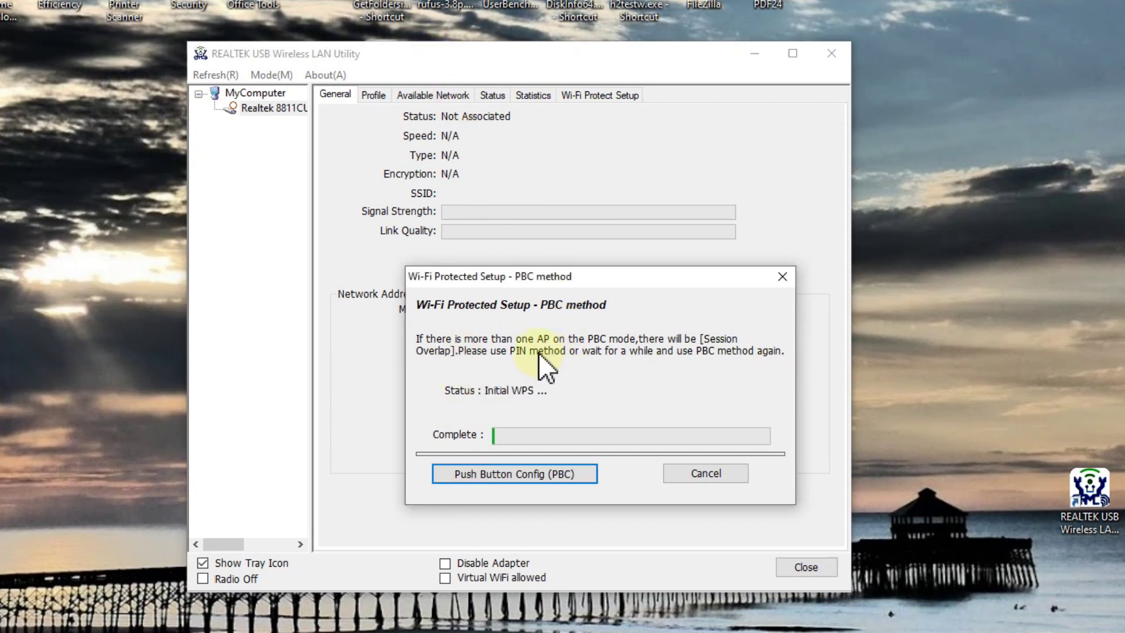
Cancel the WPS dialog, select Realtek 8811CU, and show the Available Network list.
click(782, 277)
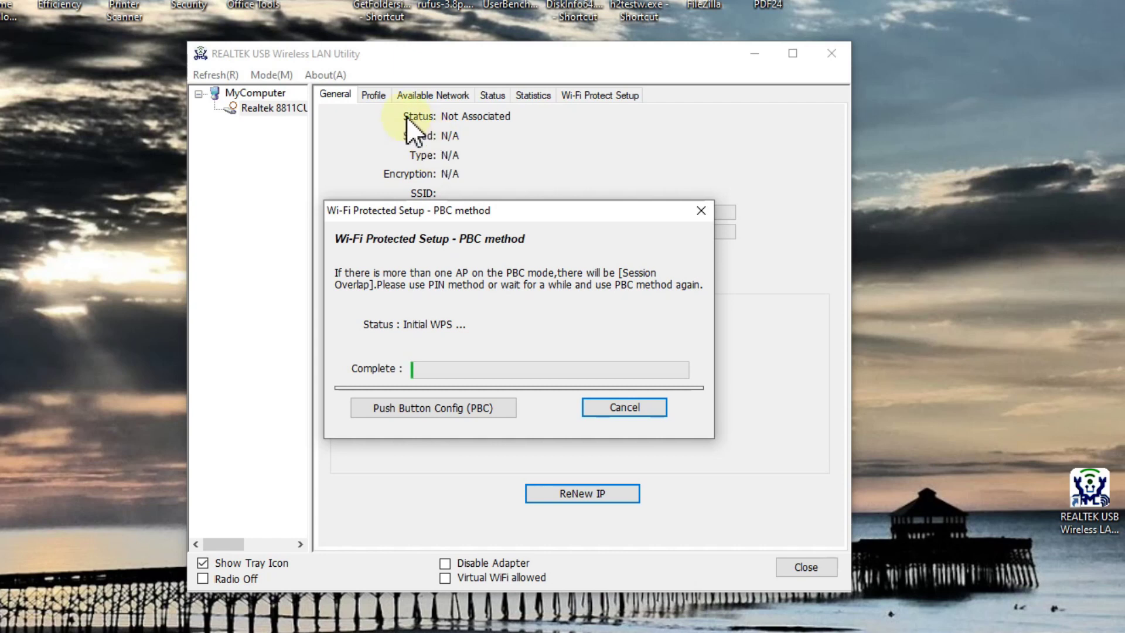
click(381, 95)
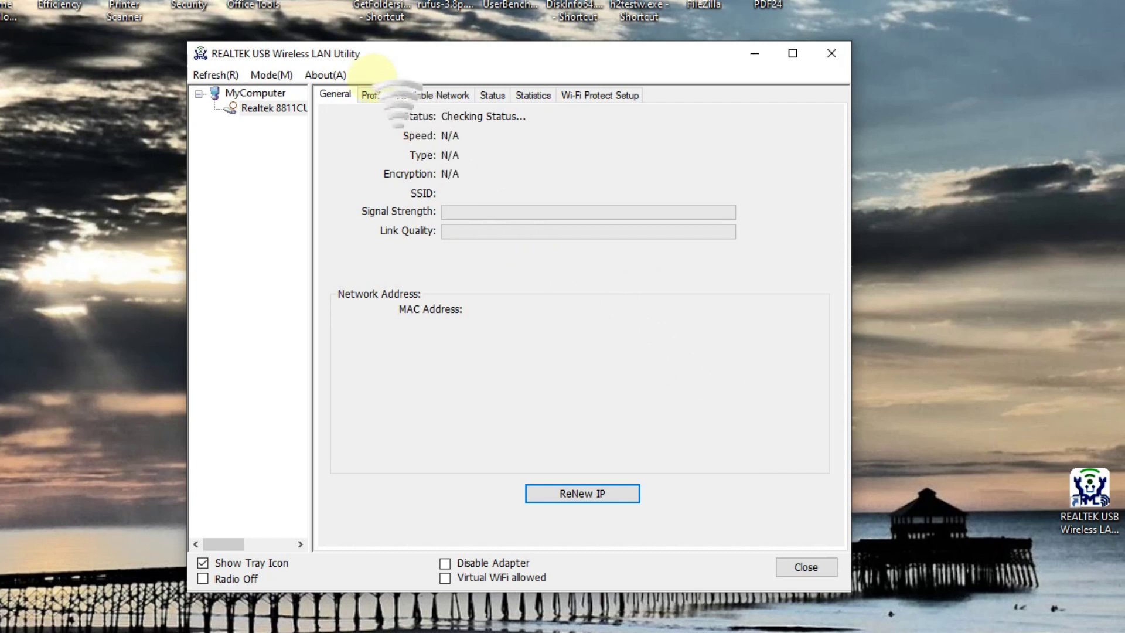
click(362, 91)
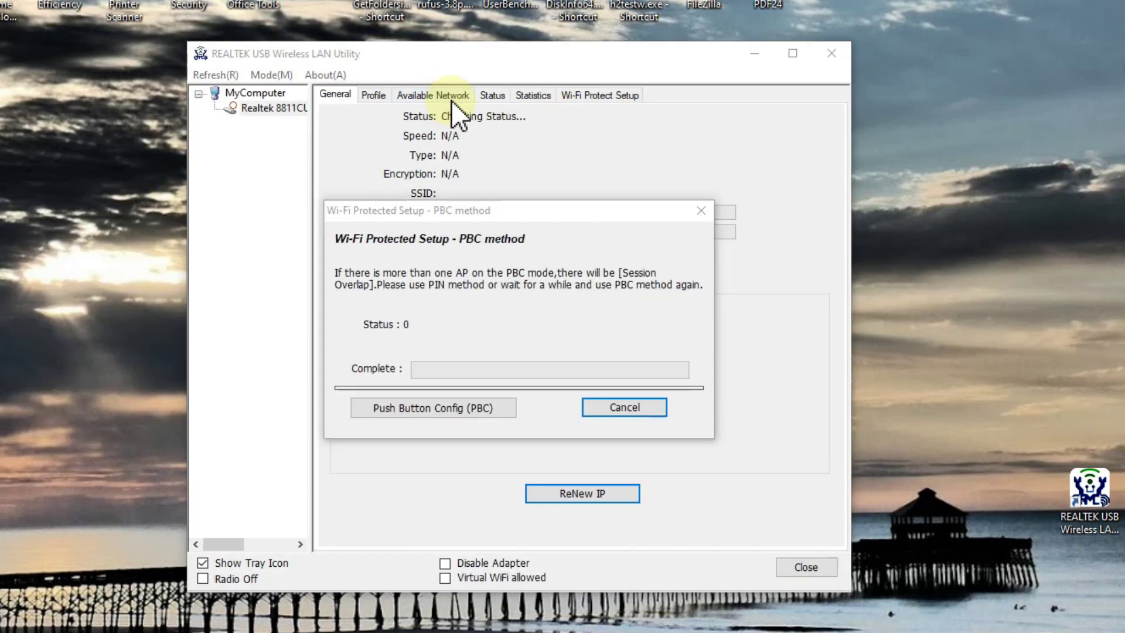
click(451, 97)
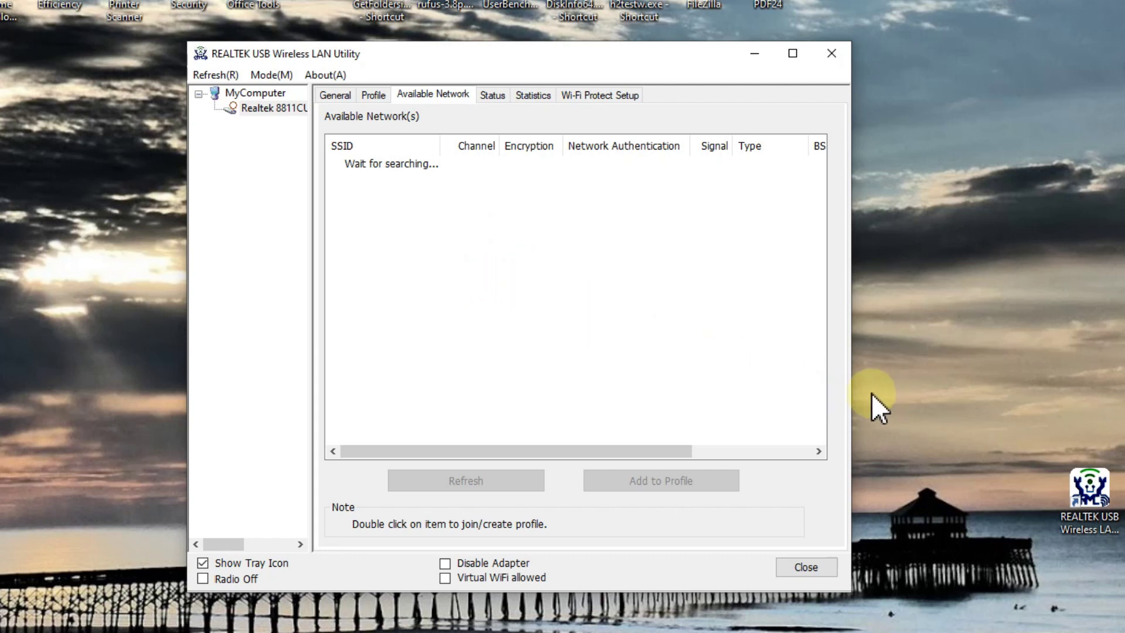
Switch to Status and back to Available Network until AC864B-2.4 appears at 66% signal.
click(491, 95)
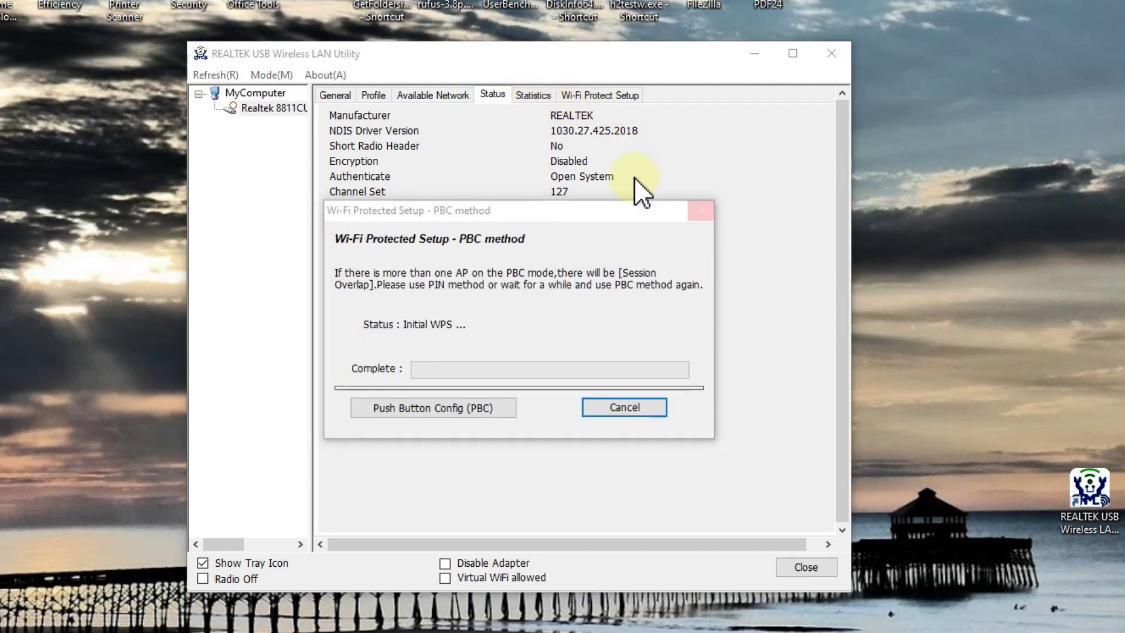
click(433, 94)
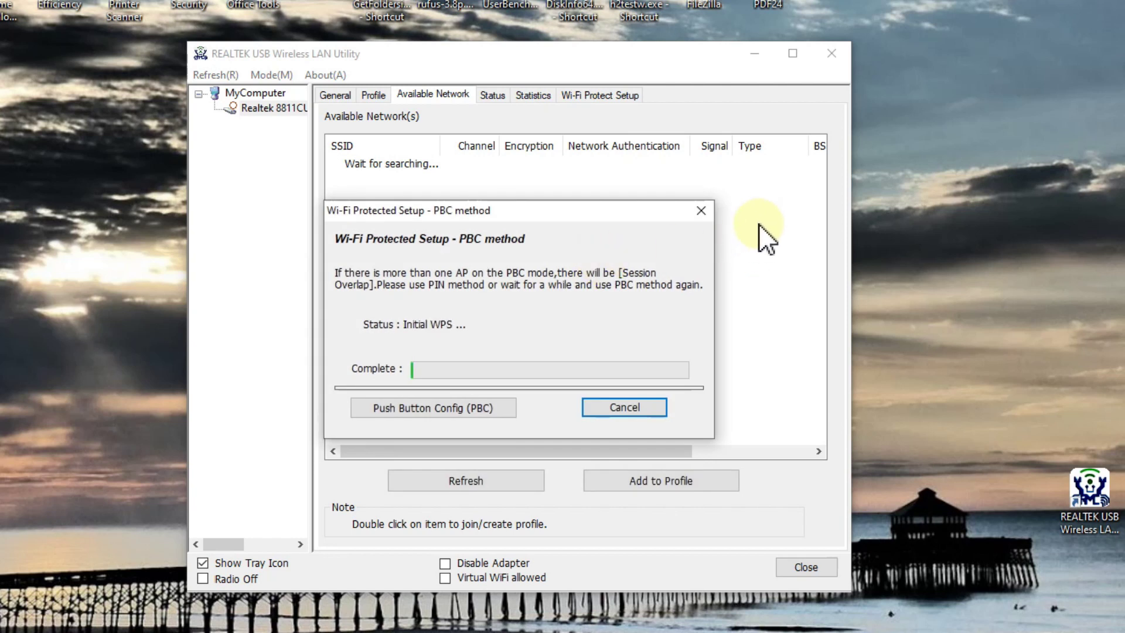
click(790, 1)
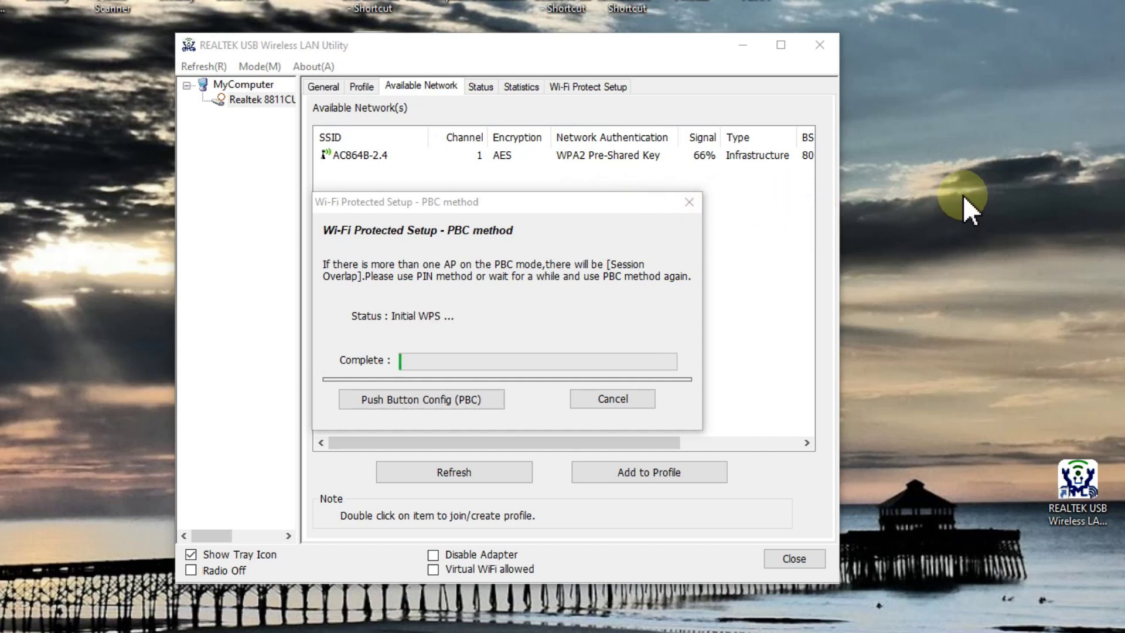
Drag the WPS PBC dialog down to the lower right of the screen.
click(578, 206)
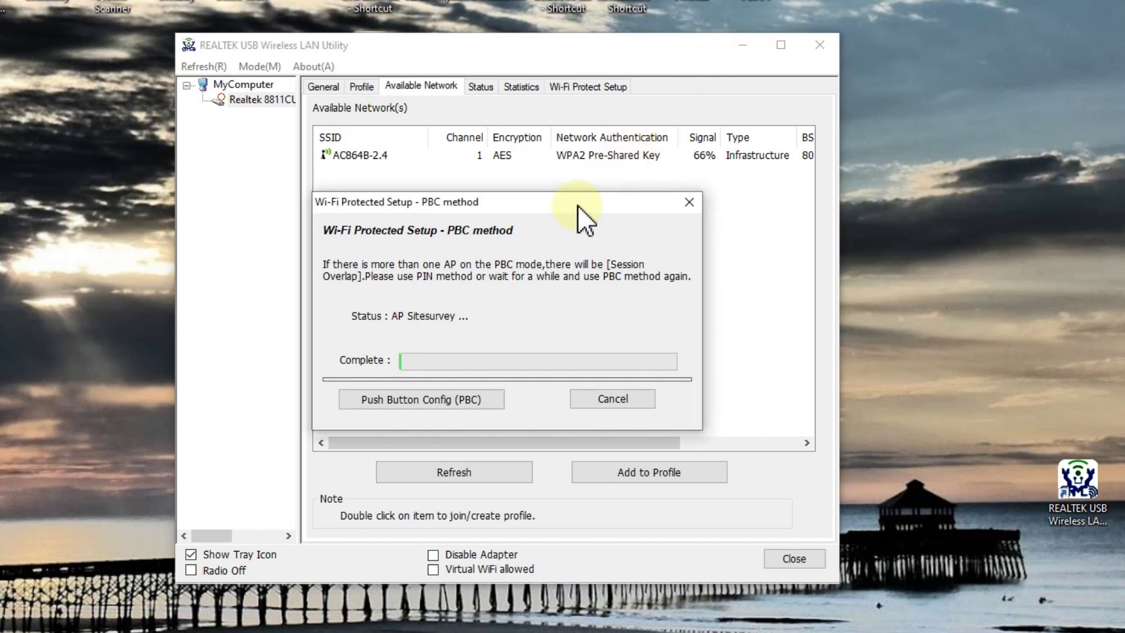
drag(578, 205, 792, 328)
click(668, 56)
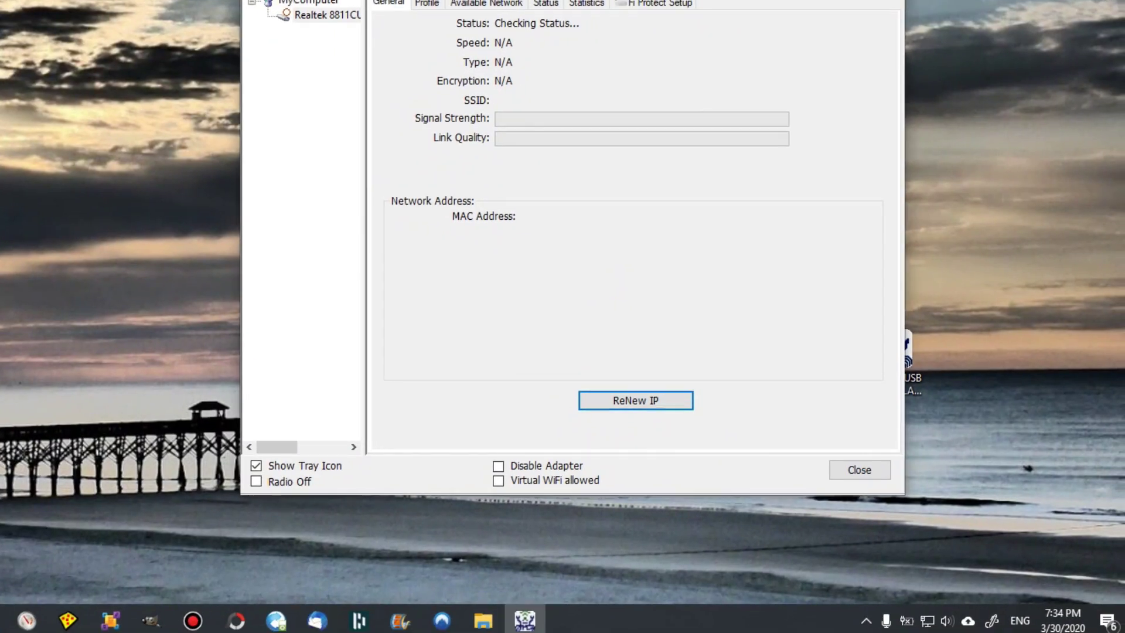
Pull the utility window's top edge down to fit it on screen and open Wi-Fi Protect Setup.
drag(593, 0, 593, 4)
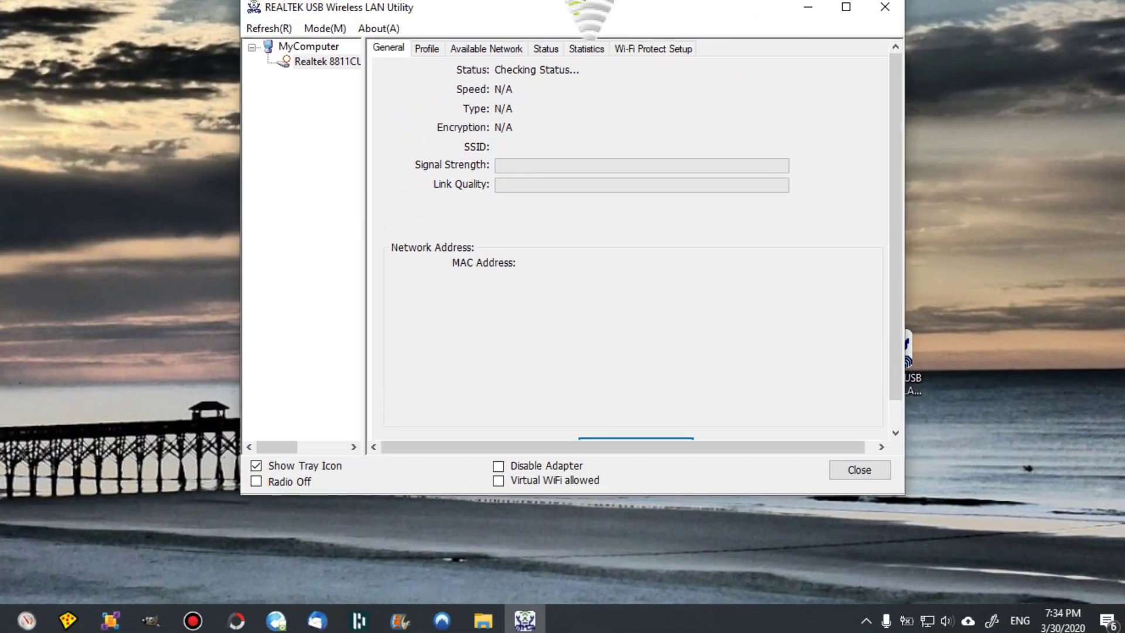
click(688, 49)
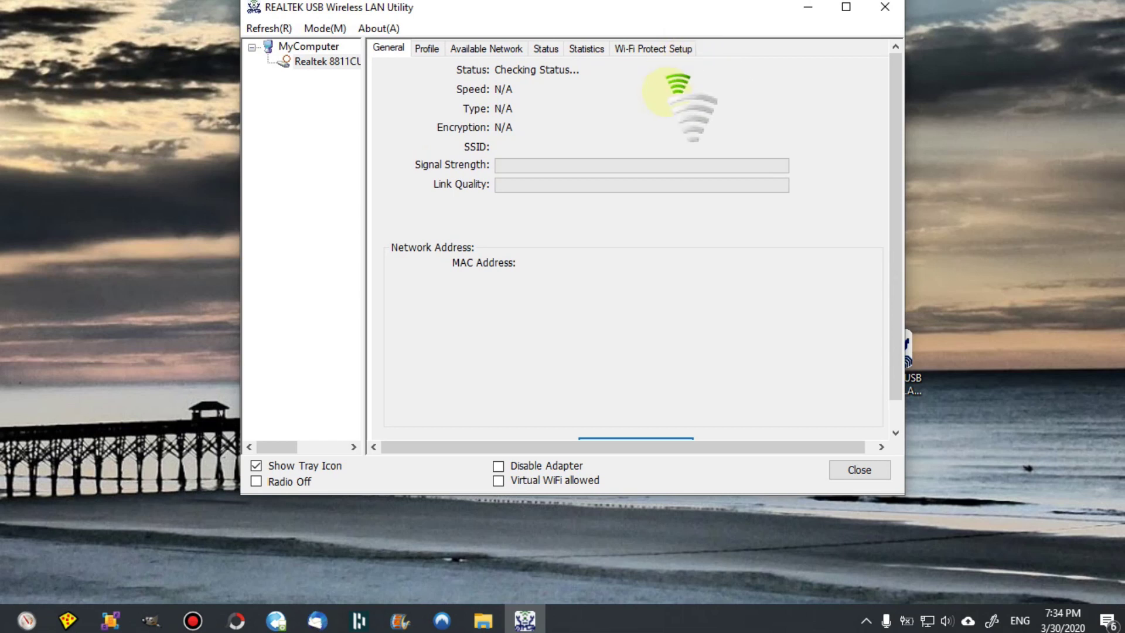
drag(567, 0, 577, 43)
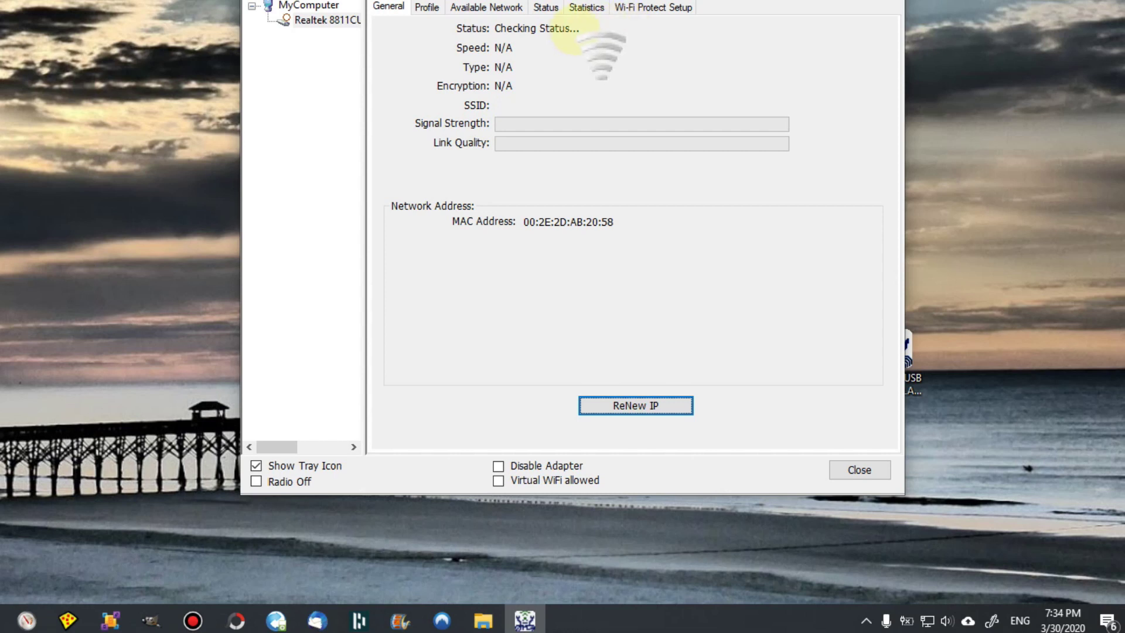
click(648, 7)
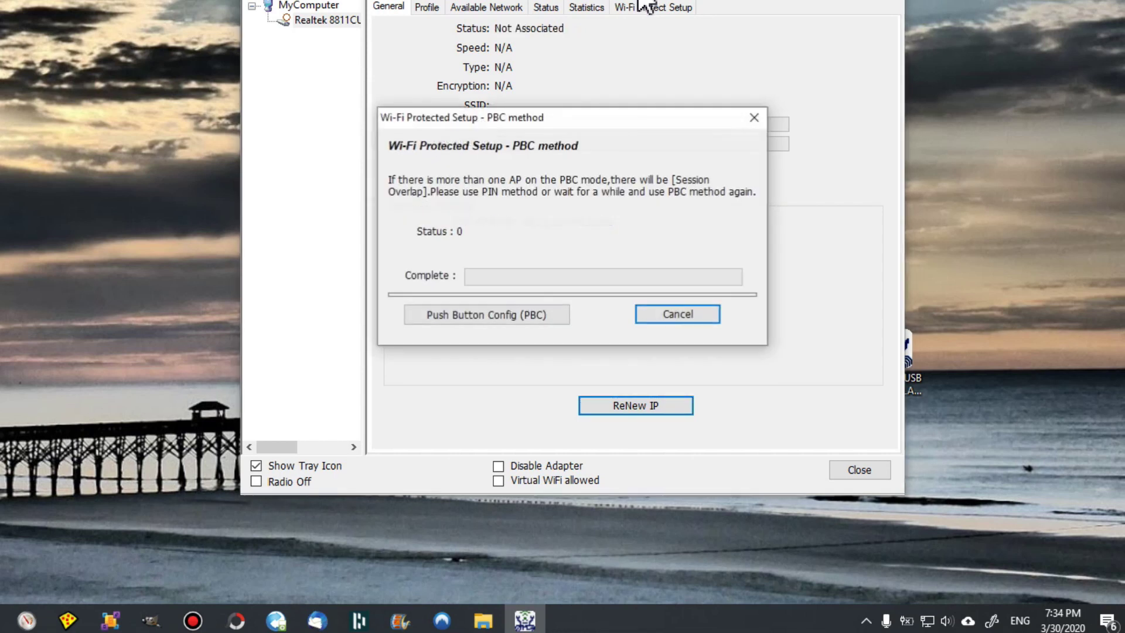